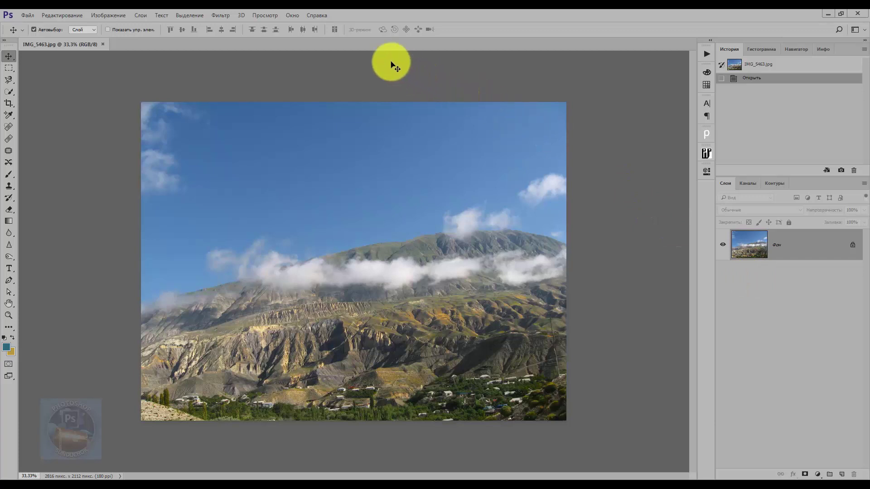
- Check which Photoshop version is running in the version information
click(316, 15)
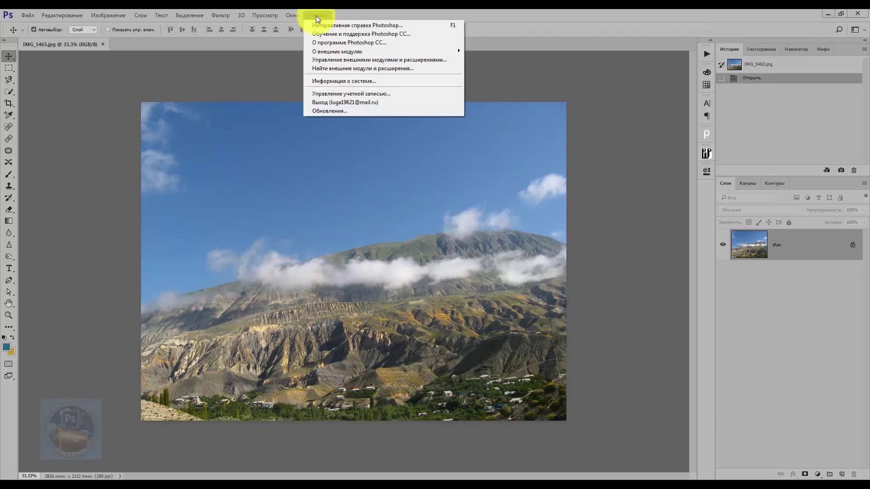
click(322, 42)
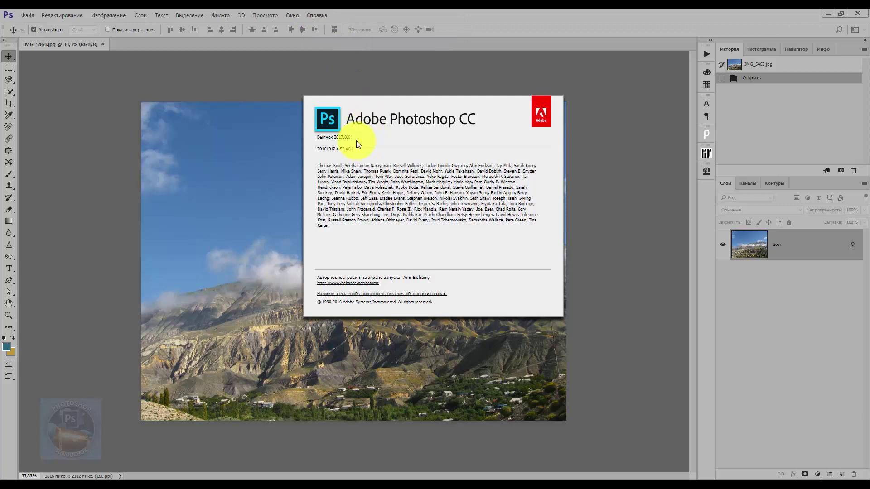
click(442, 16)
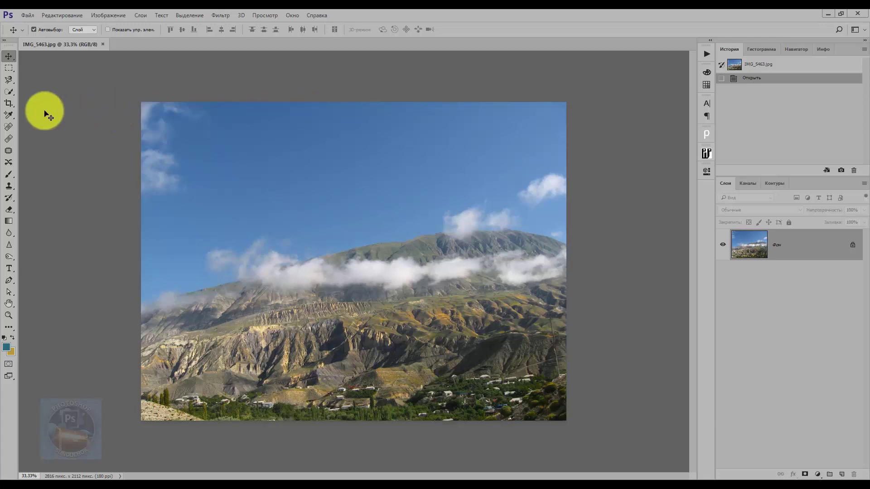
- Save the five Crop tool presets as a tool preset file named 1-5
click(9, 103)
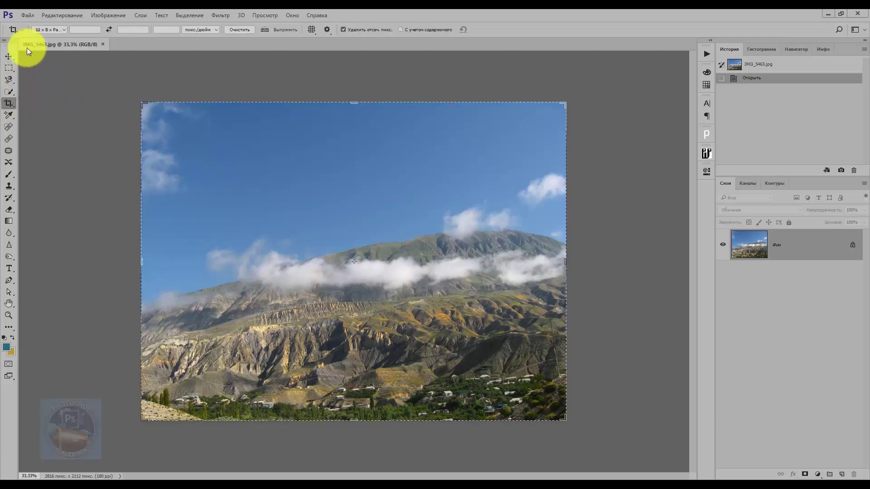
click(22, 30)
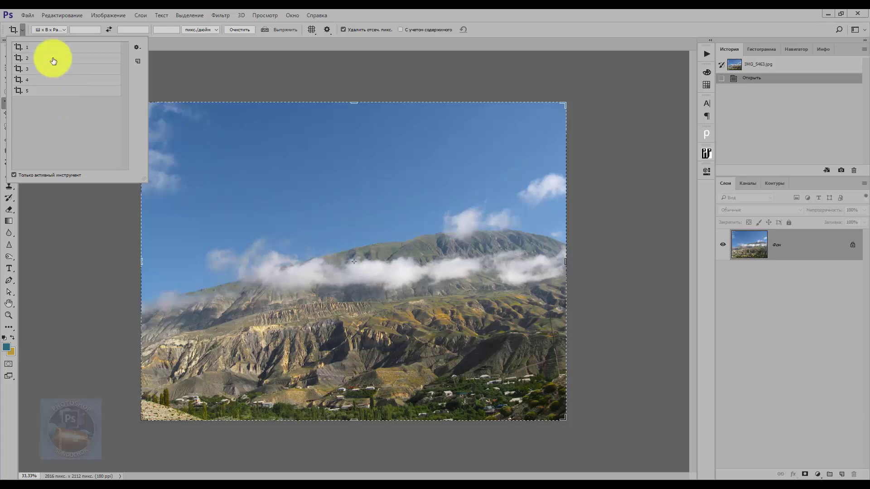
click(137, 47)
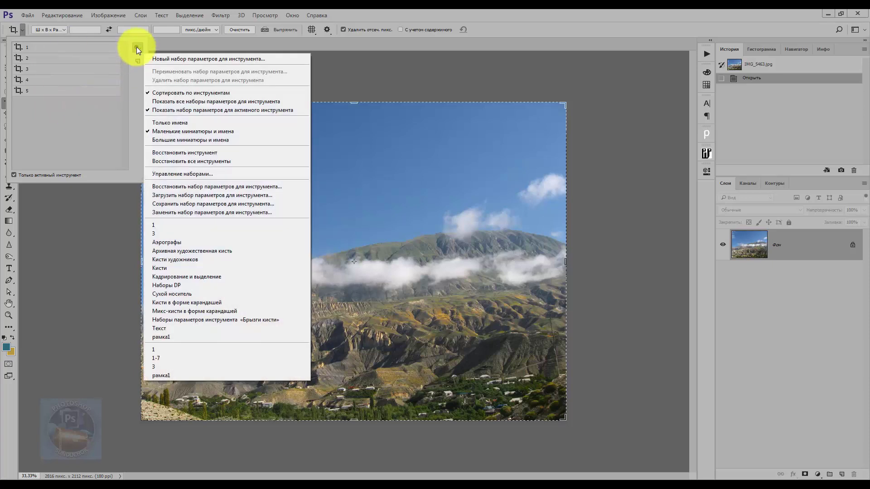
click(188, 205)
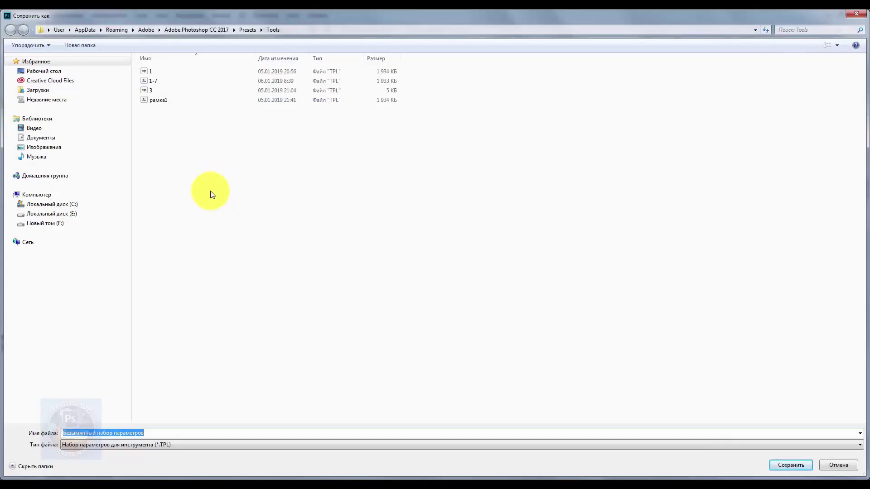
text(1-5)
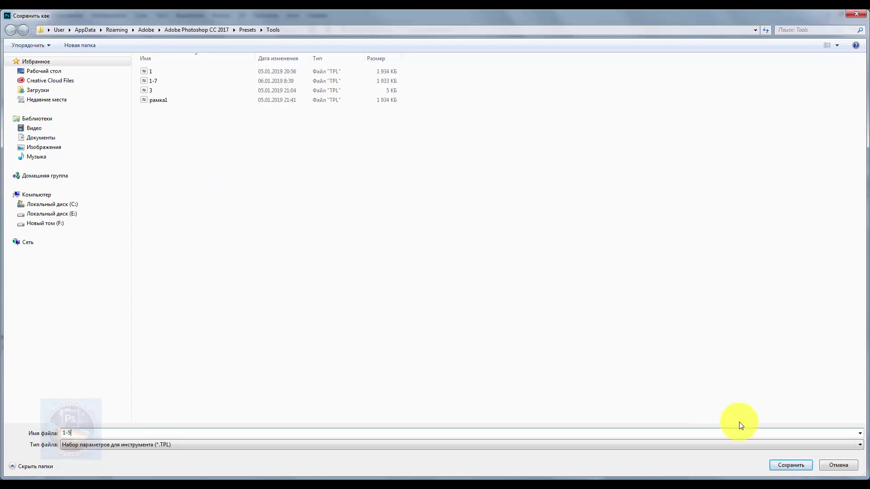
click(778, 467)
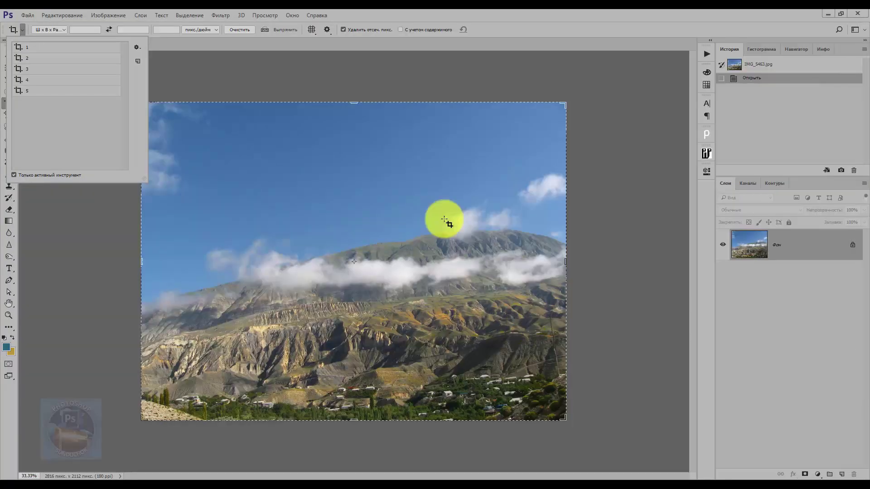
click(240, 48)
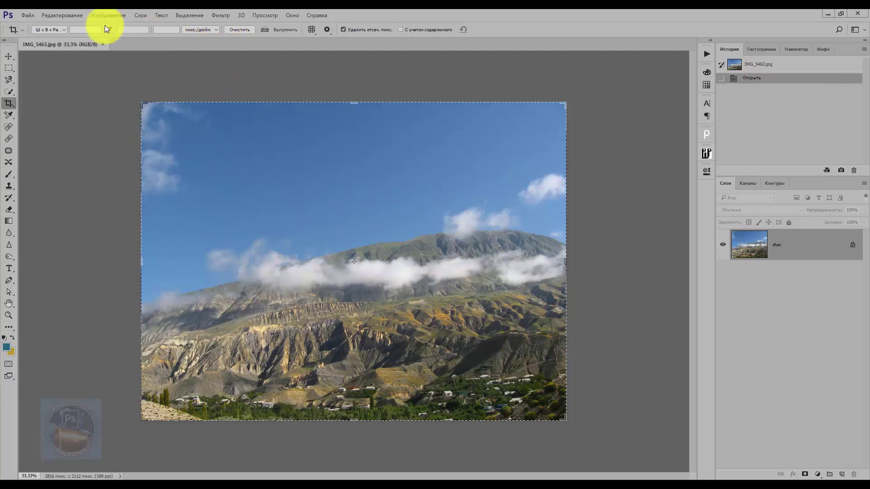
- Queue only (Tools) 1-5.tpl, 1 of 6 sets, in the Export Presets list
click(66, 14)
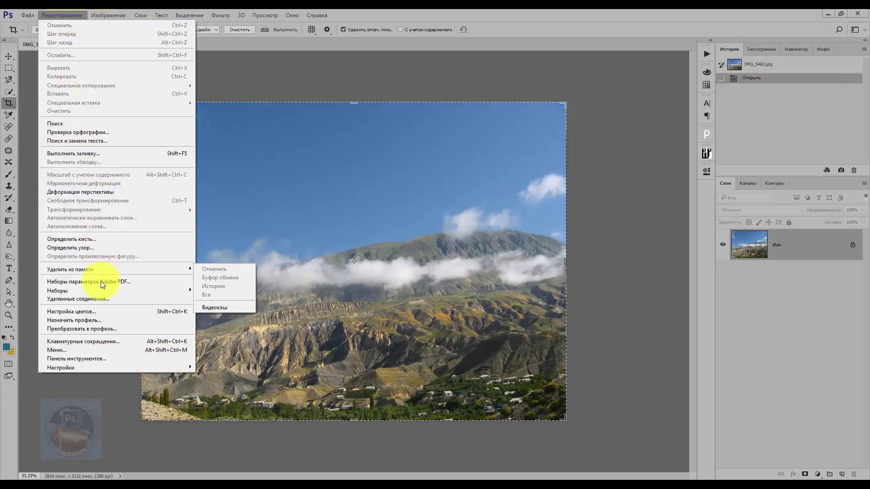
mouse_move(58, 290)
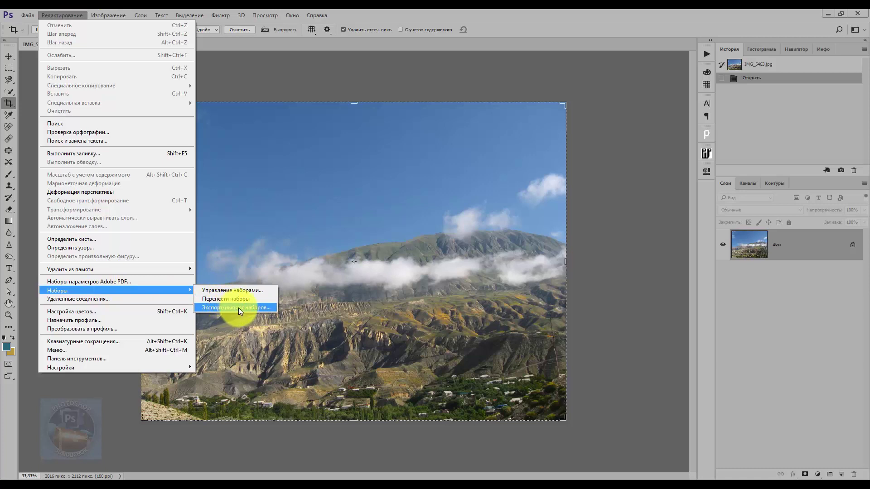
click(238, 308)
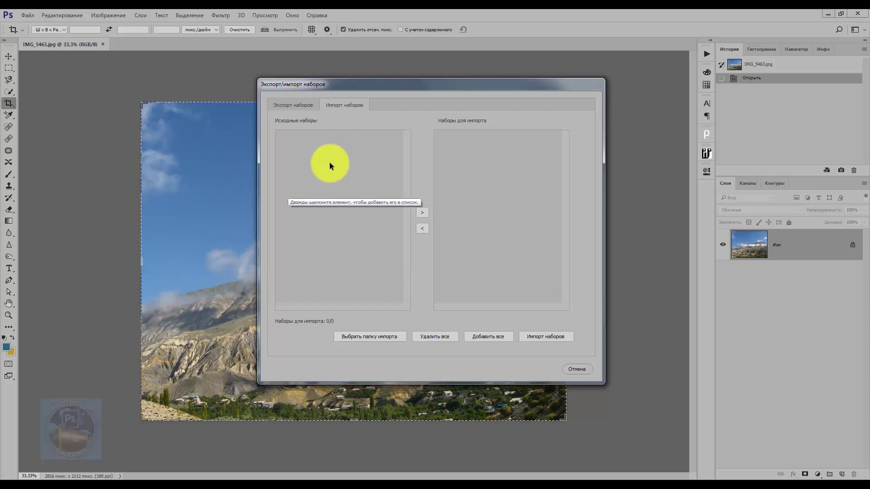
click(295, 102)
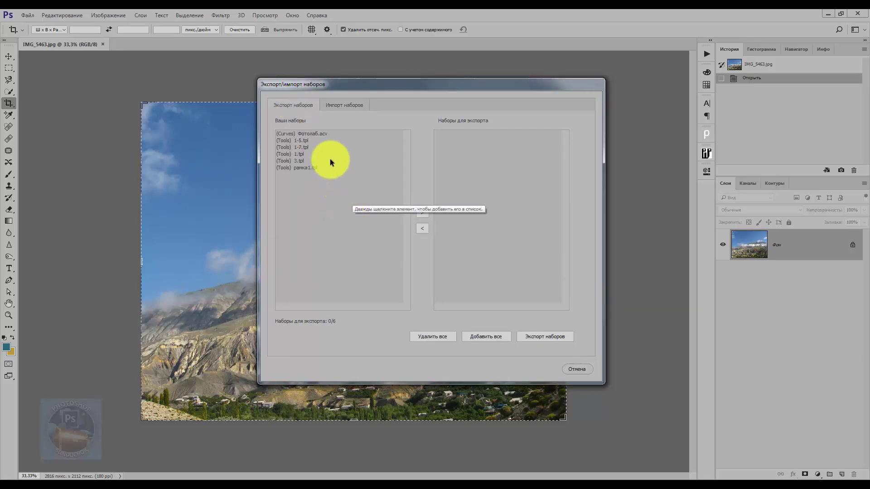
click(303, 140)
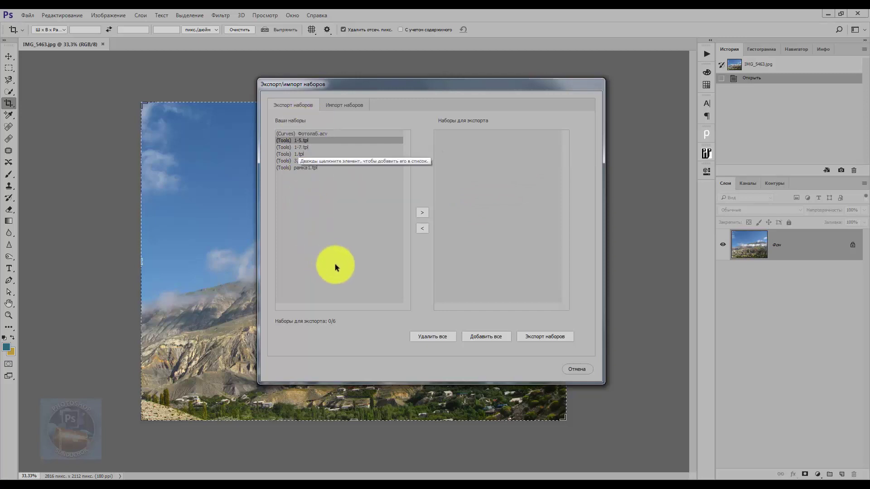
click(471, 337)
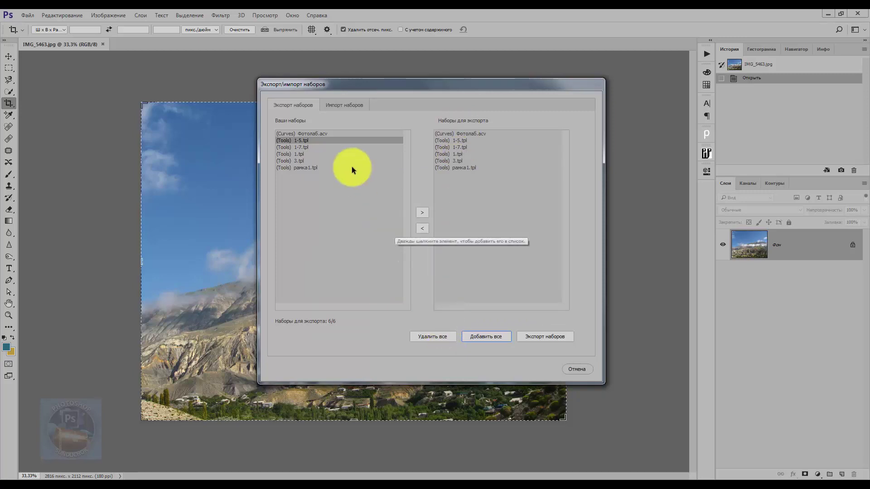
click(431, 336)
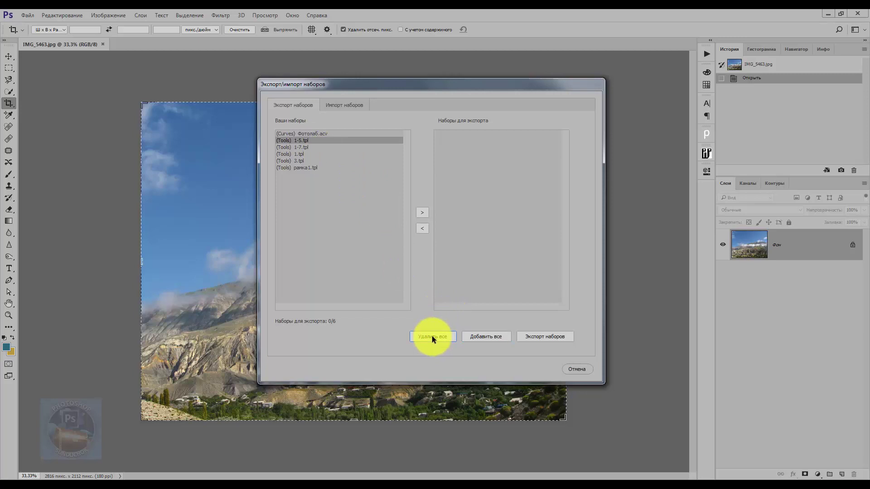
click(301, 141)
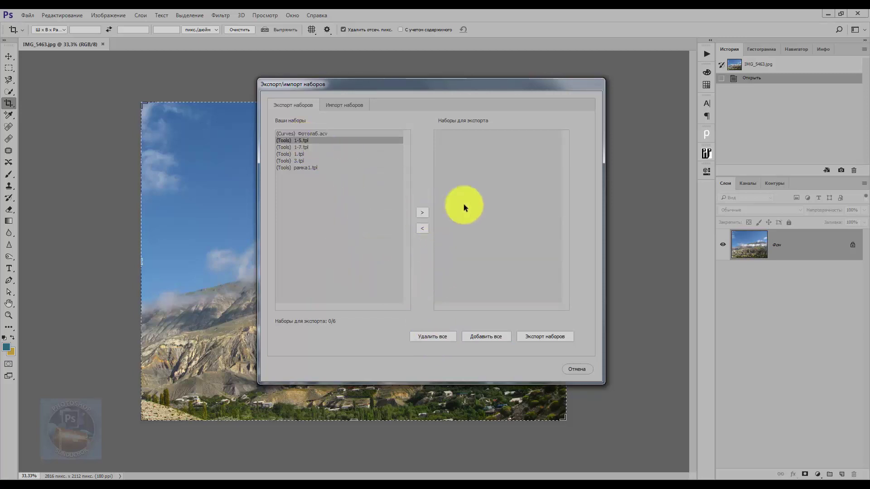
click(422, 212)
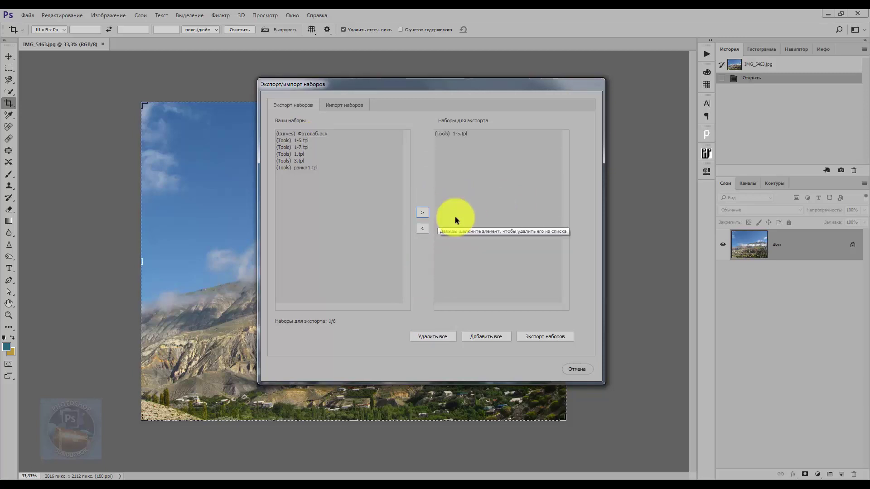
click(457, 138)
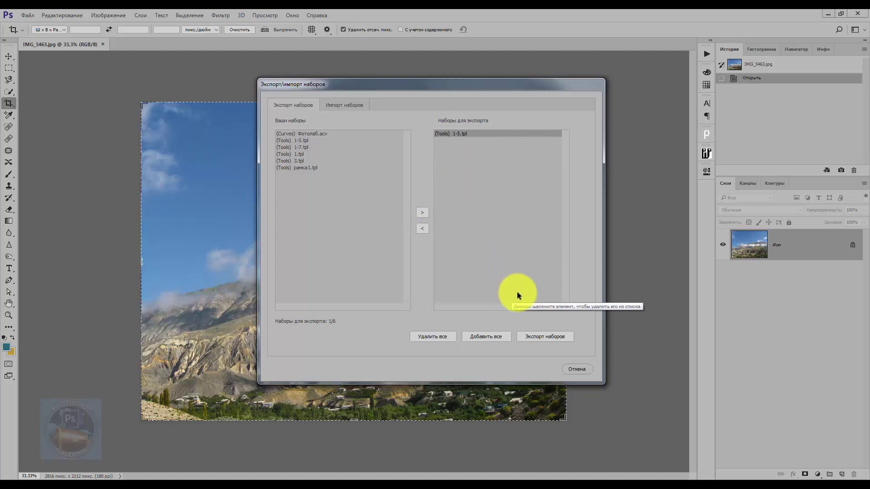
- Export the 1-5 preset set to the Tools folder and acknowledge the success message
click(542, 338)
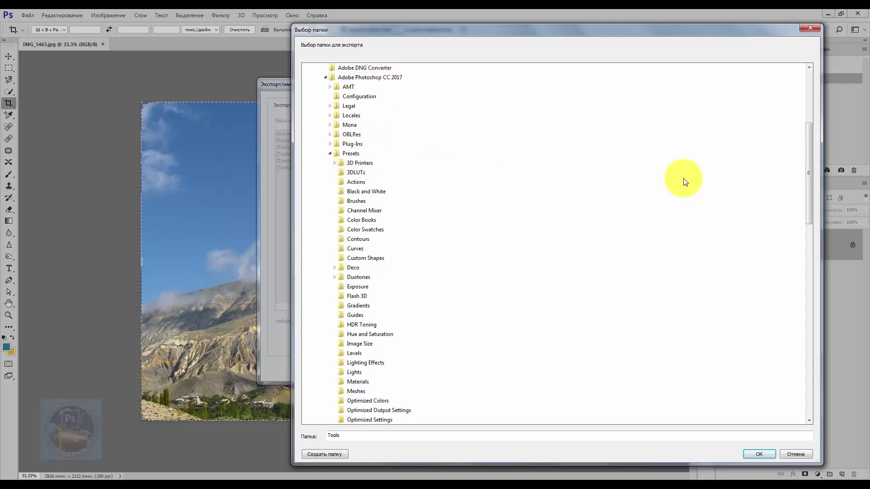
drag(806, 171, 807, 222)
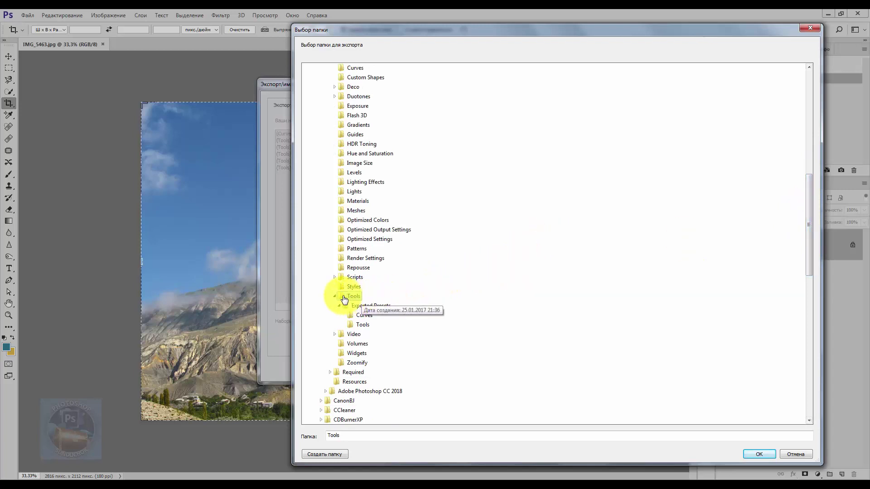
click(752, 455)
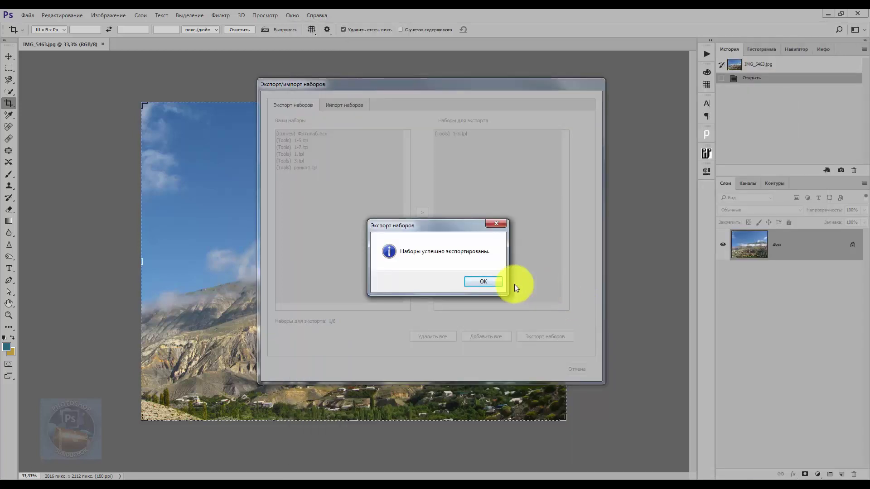
click(483, 282)
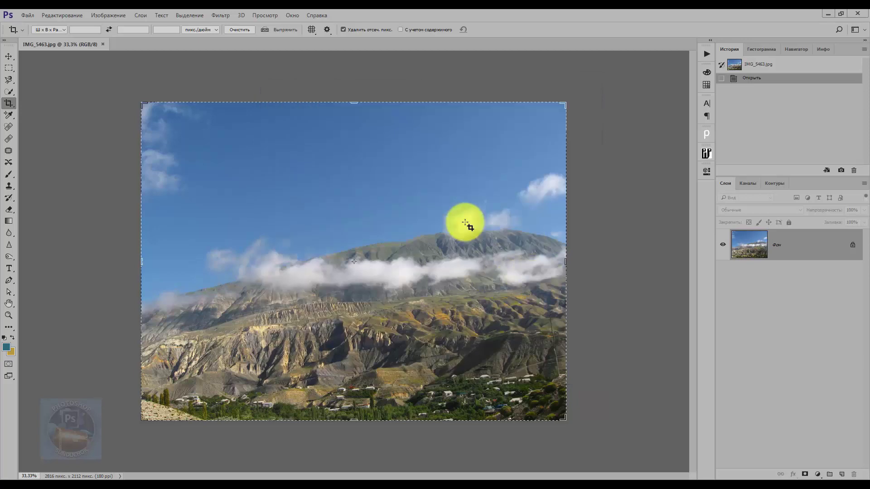
- Close Photoshop CC 2017 and open IMG_5463.jpg in Photoshop CC 2018
click(858, 14)
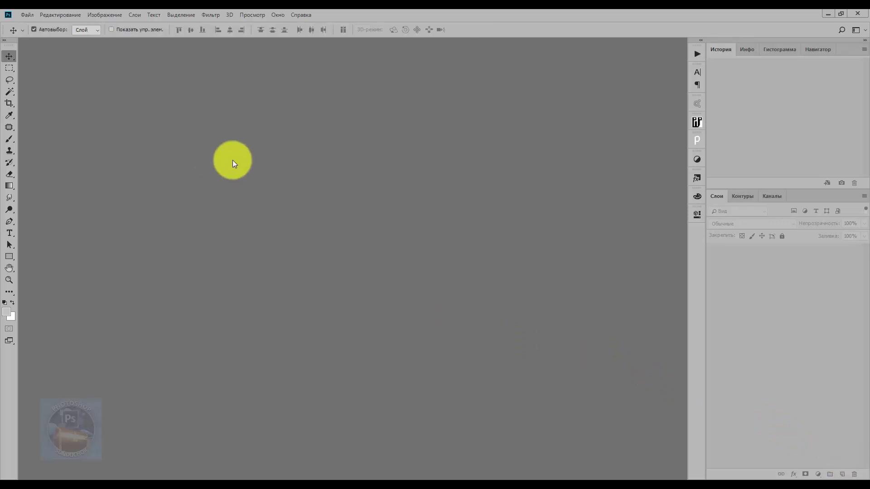
double_click(232, 160)
double_click(180, 90)
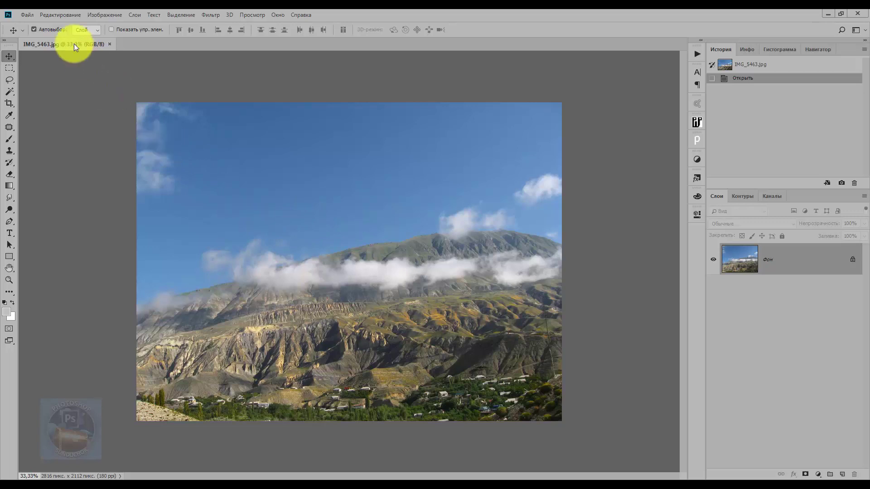
- Point the preset import folder picker at the CC 2017 Exported Presets\Tools folder
click(61, 15)
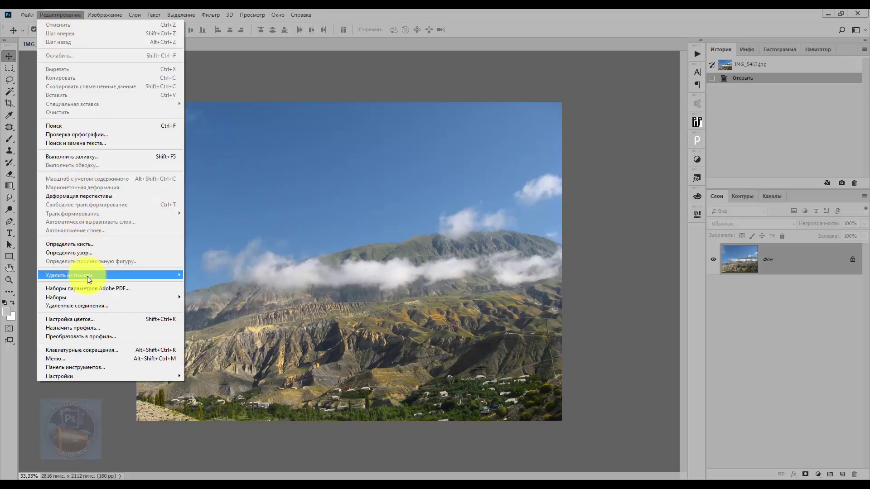
mouse_move(56, 297)
click(215, 315)
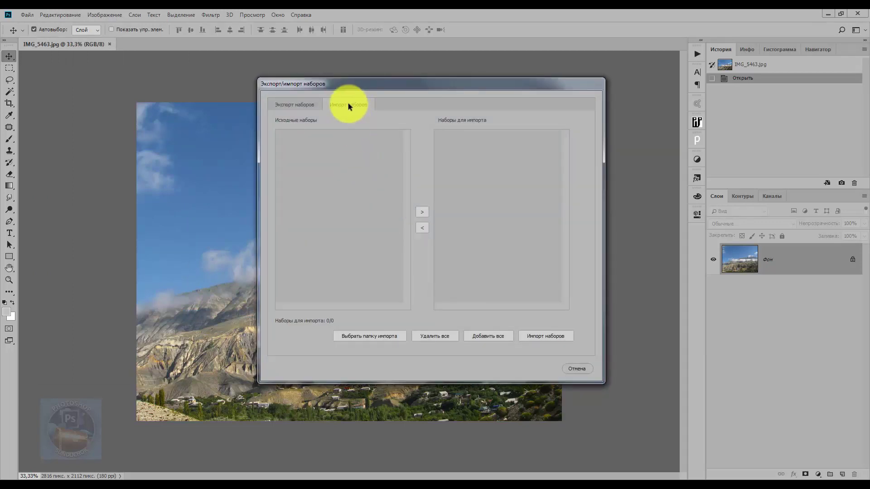
click(367, 336)
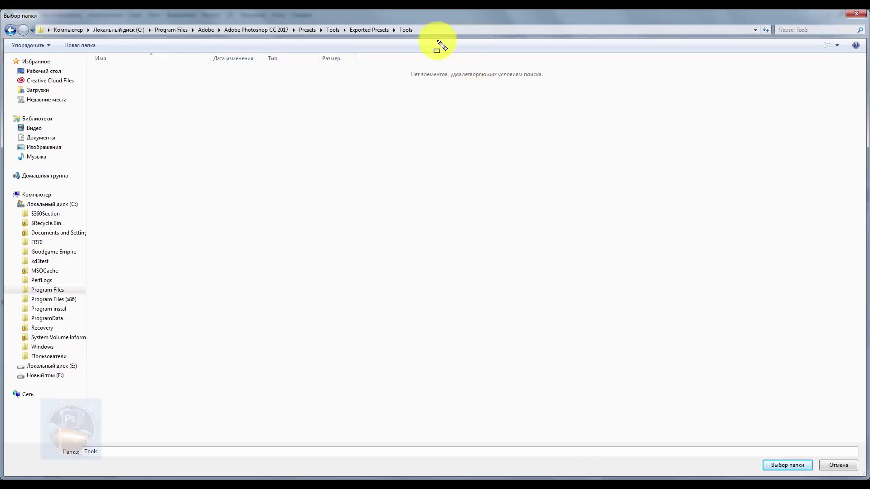
mouse_move(432, 19)
mouse_down()
mouse_move(366, 46)
mouse_move(193, 41)
mouse_up()
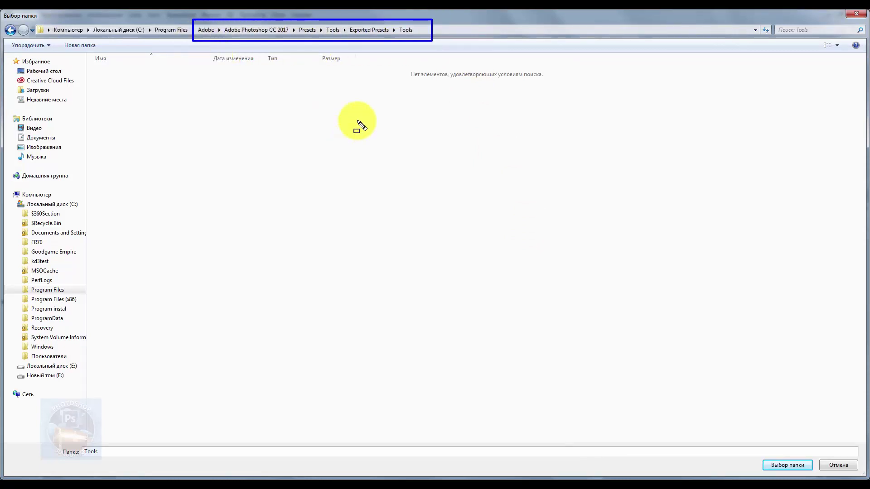
key(Escape)
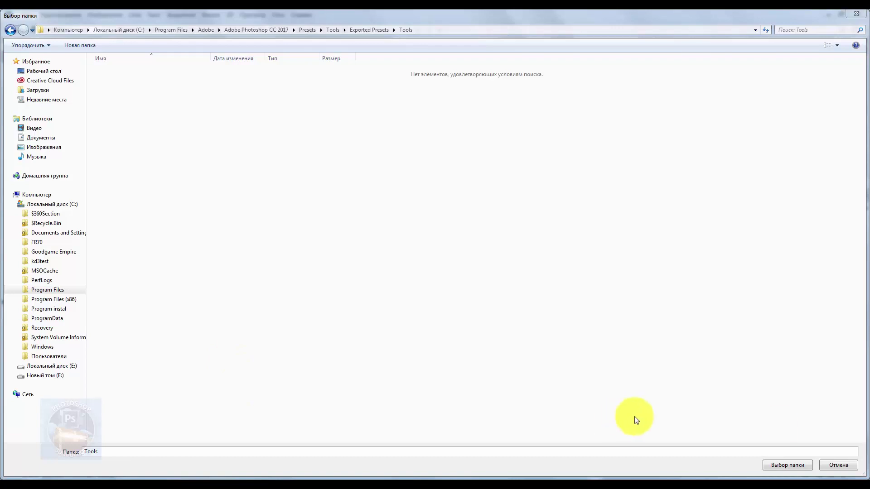
- Import (Tools) 1-5.tpl from the Exported Presets Tools folder and confirm success
click(791, 463)
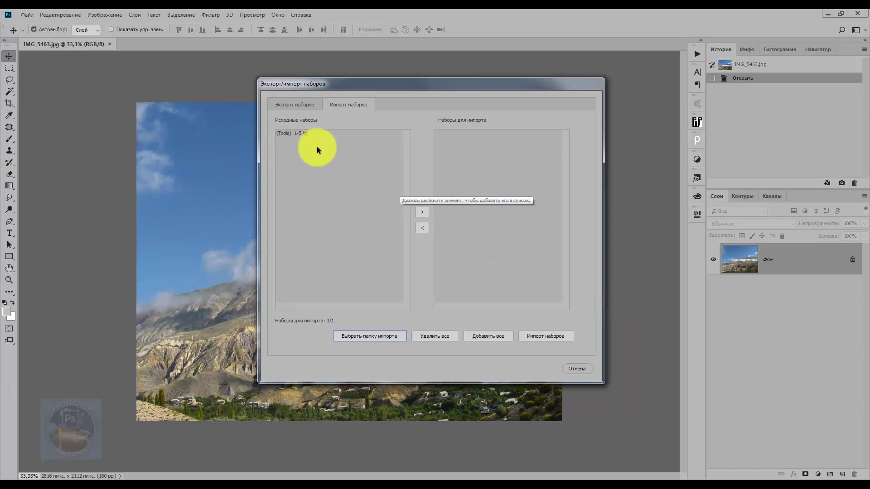
click(303, 132)
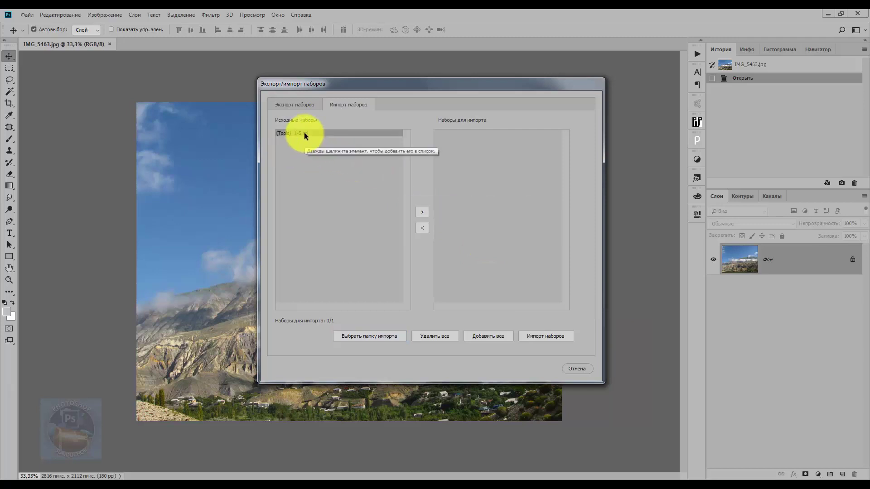
click(421, 213)
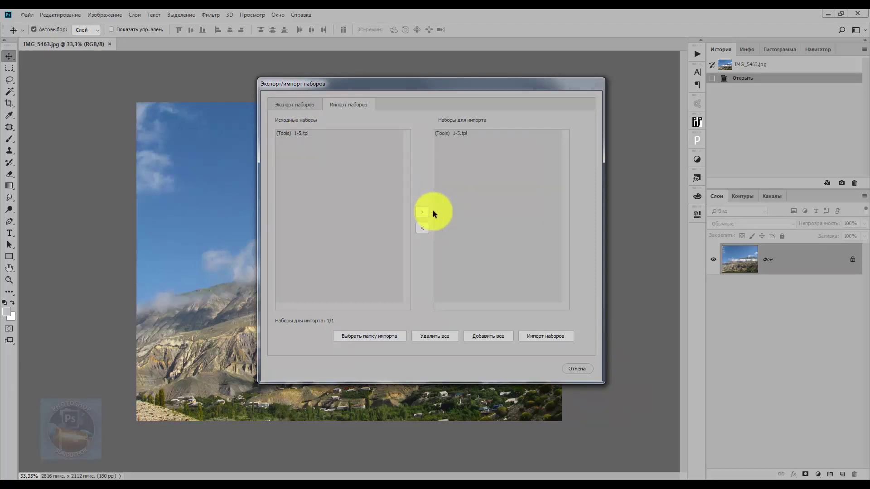
click(460, 132)
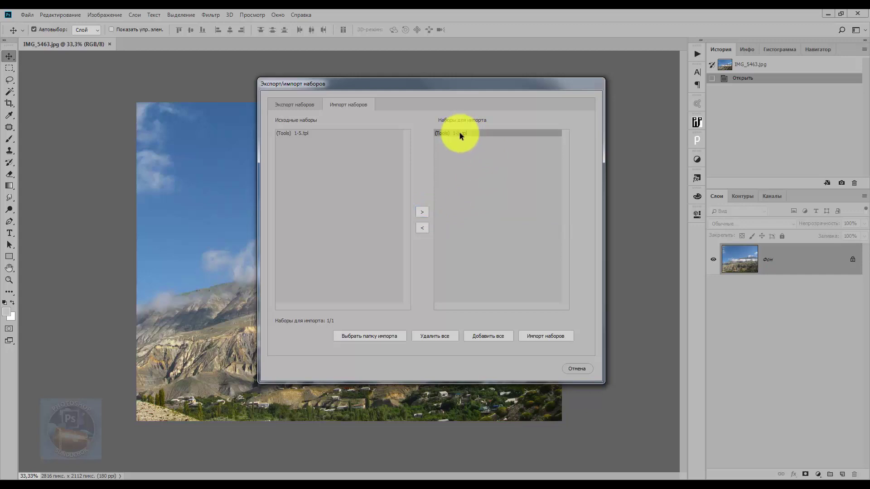
click(542, 337)
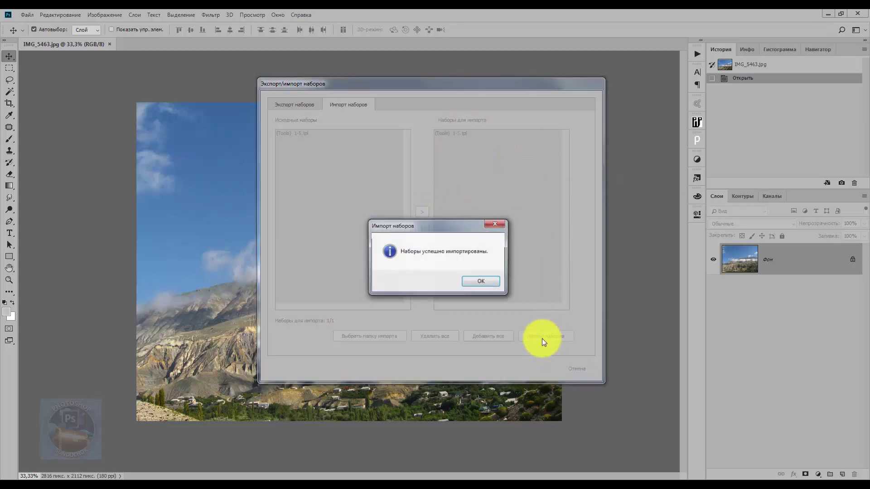
click(482, 282)
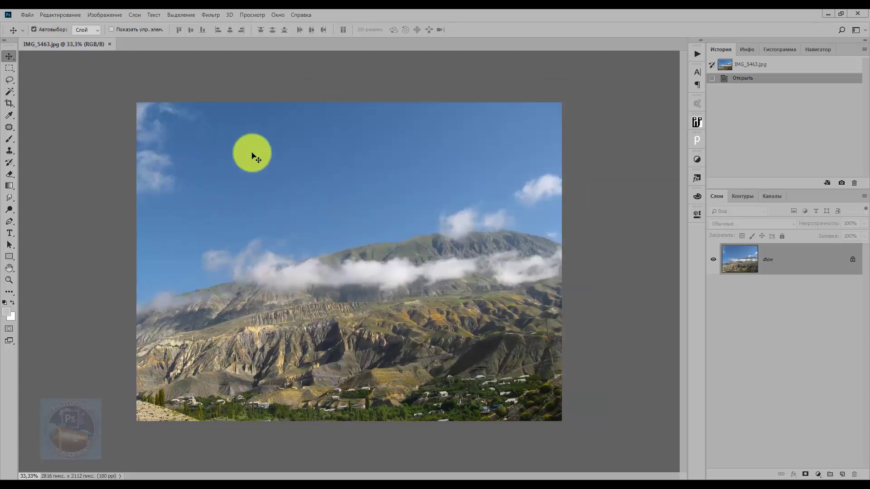
- Activate the Crop tool with cleared dimensions and choose Load Tool Presets
click(9, 103)
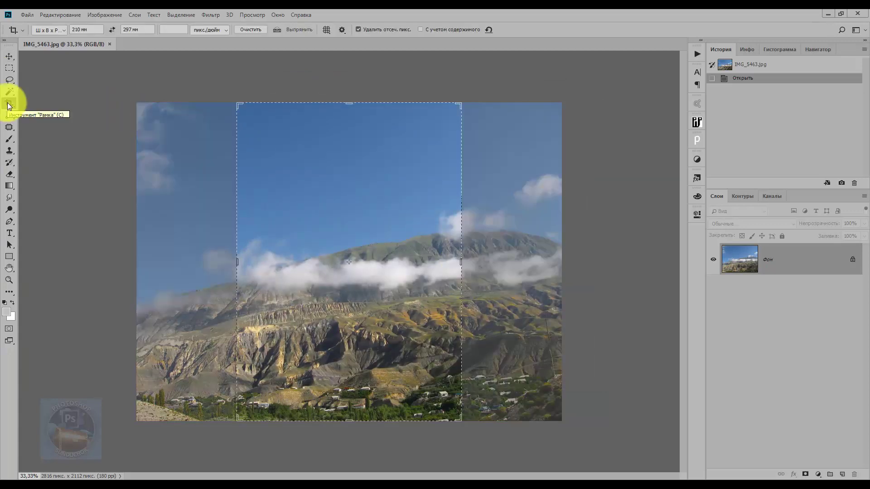
click(235, 30)
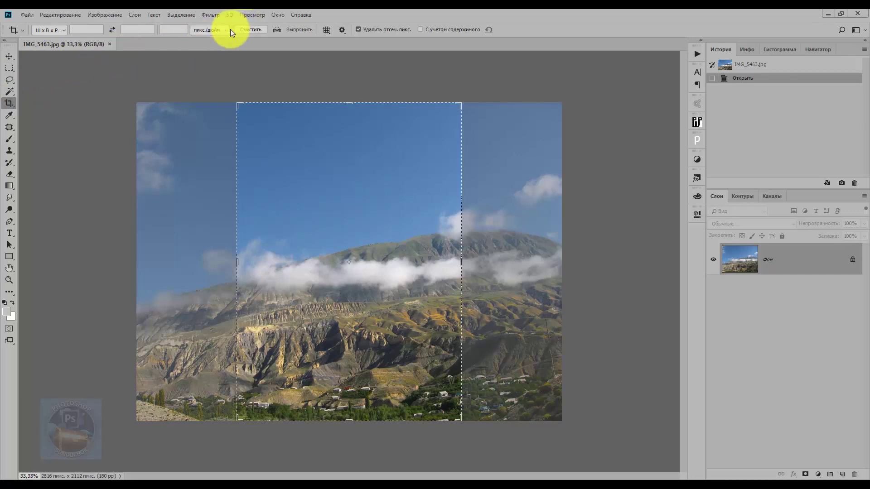
click(22, 29)
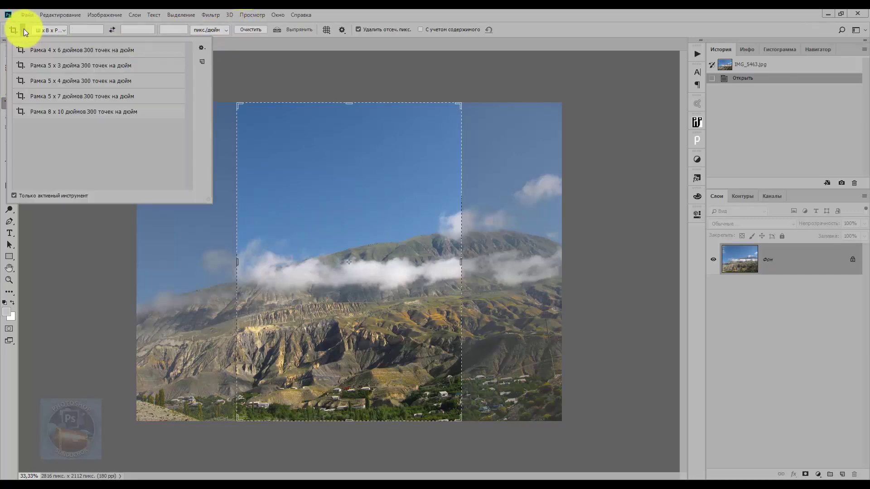
click(202, 48)
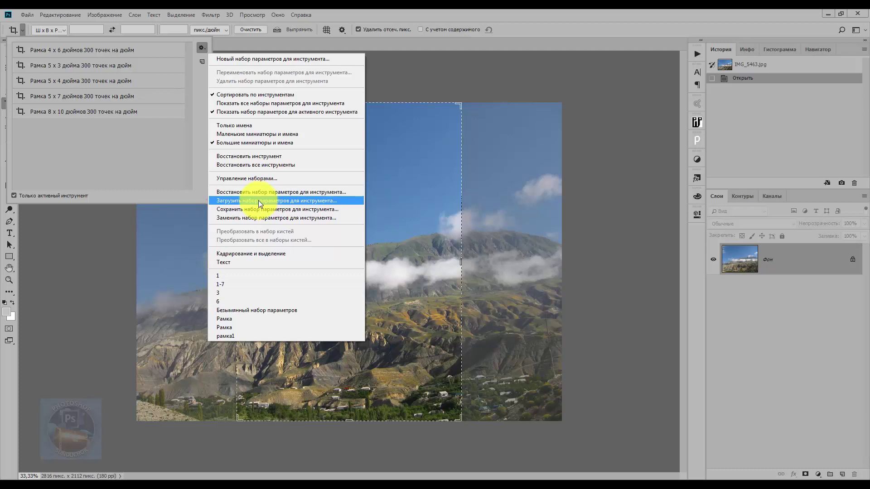
click(258, 201)
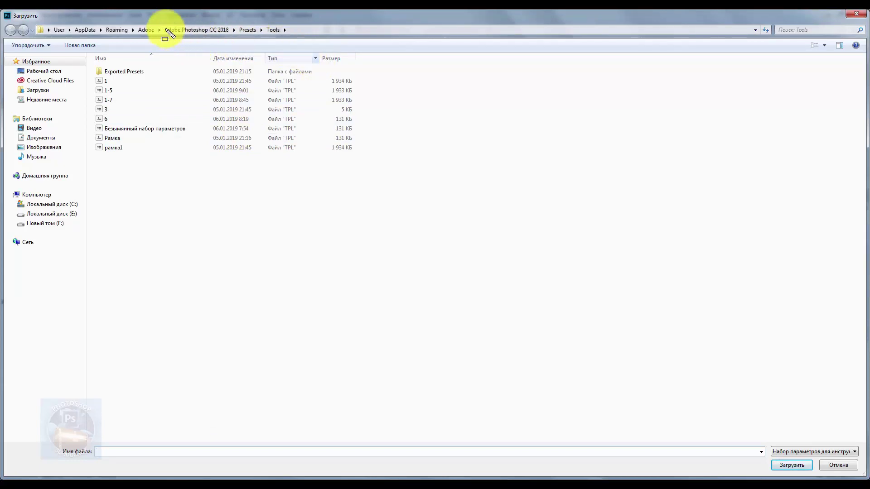
- Select the 1-5 preset file in the Load dialog and load it
drag(164, 34, 301, 43)
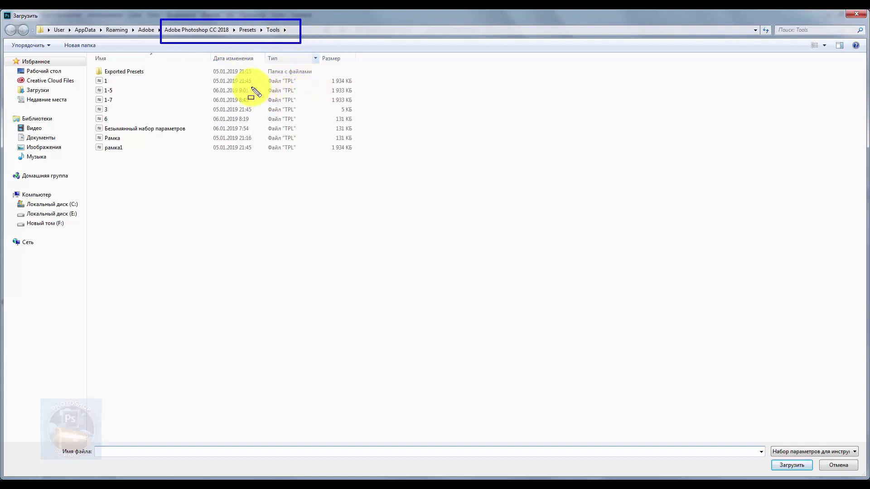
drag(207, 23, 233, 39)
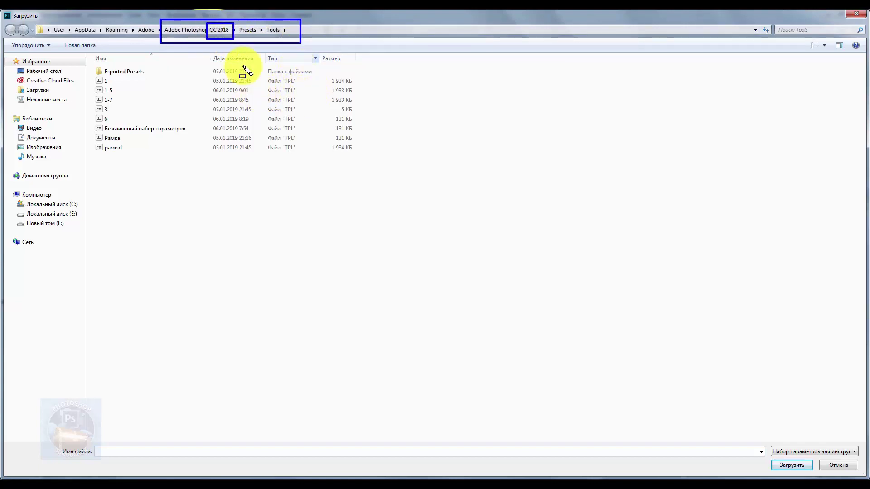
key(Escape)
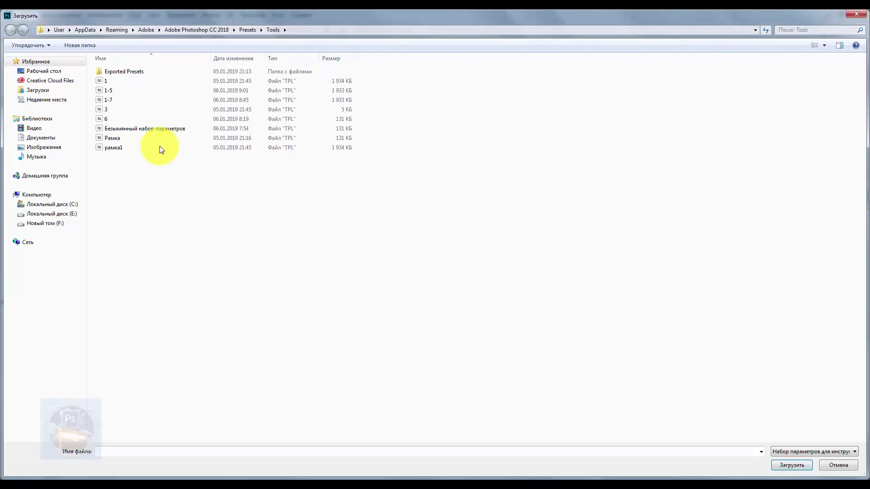
click(111, 90)
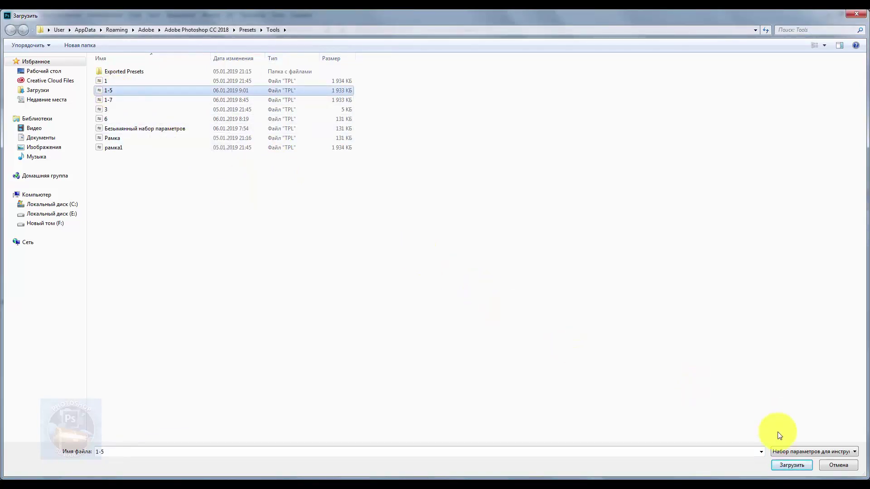
click(790, 465)
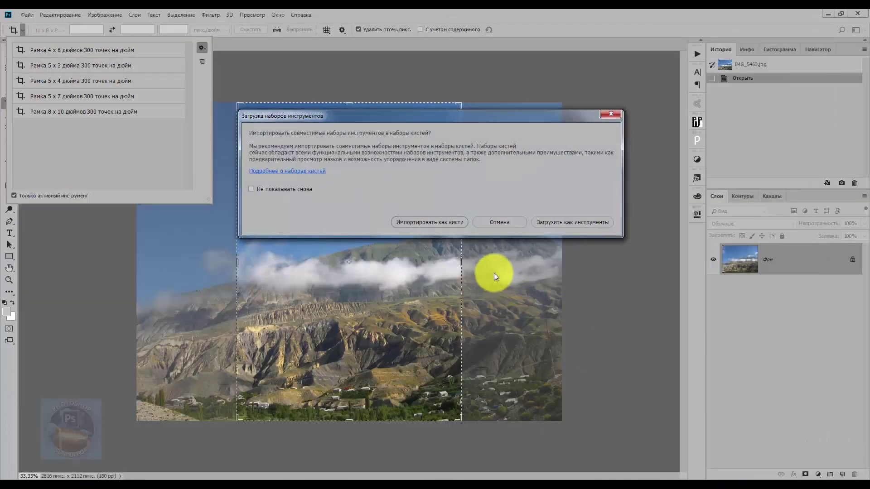
- Load 1-5 as tools and test presets 3-5, ending with a 5 × 4 inch, 300 ppi crop
click(559, 221)
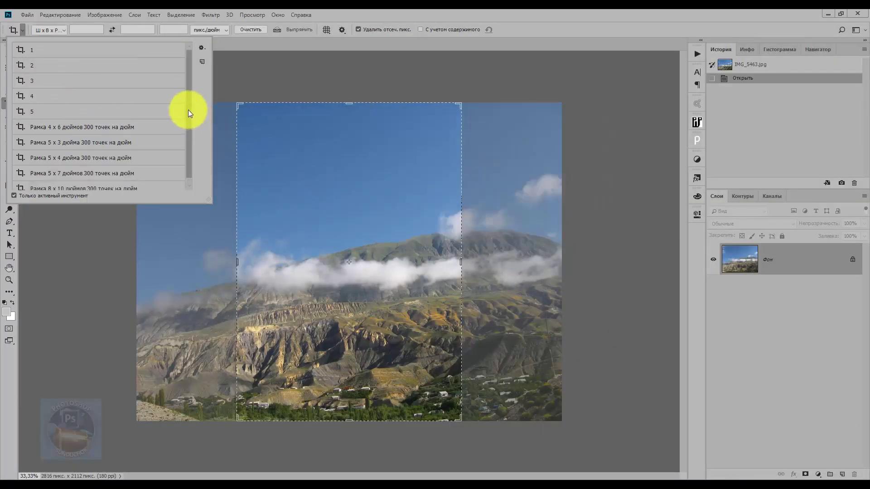
click(48, 50)
click(48, 67)
click(45, 82)
click(46, 112)
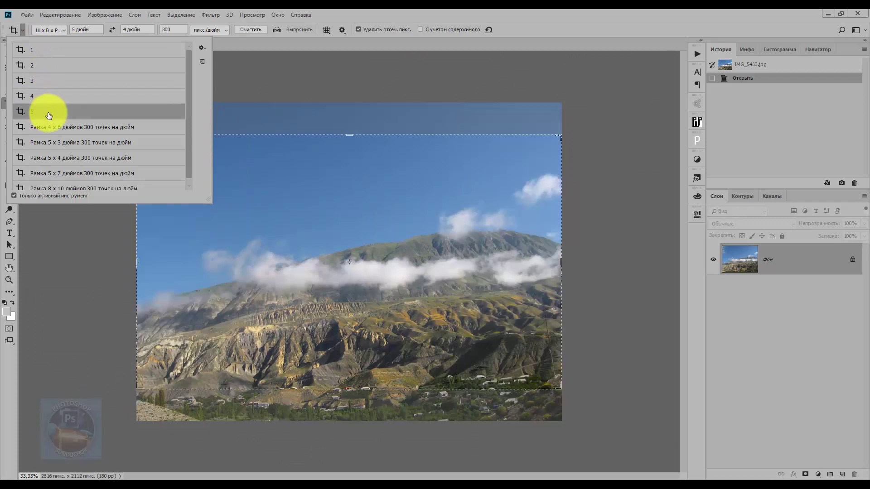